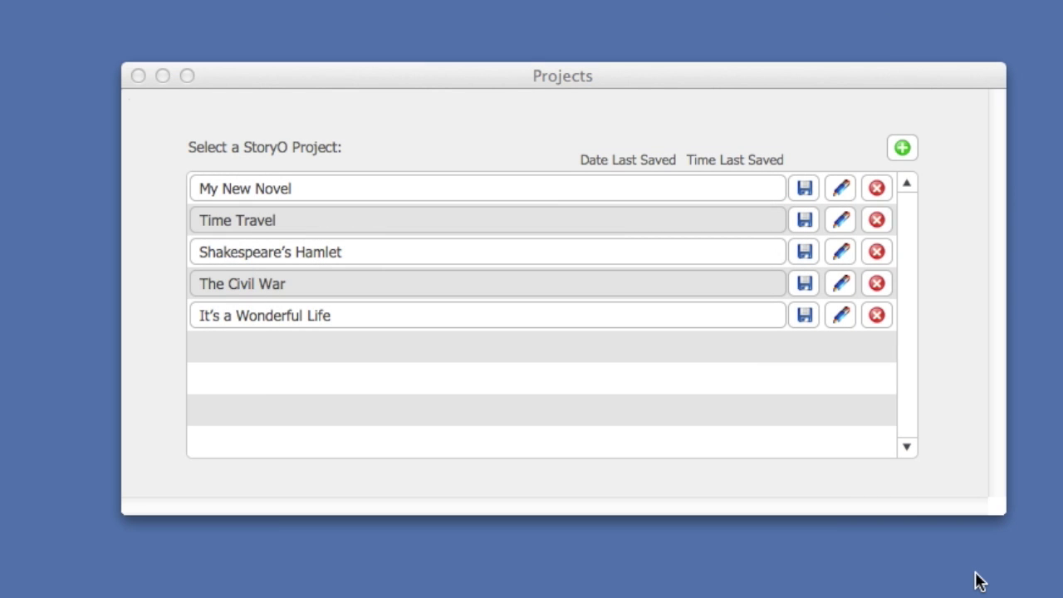
Open the Time Travel project and show its 13-sequence timeline, Bill at School to Trouble with Parents
click(820, 485)
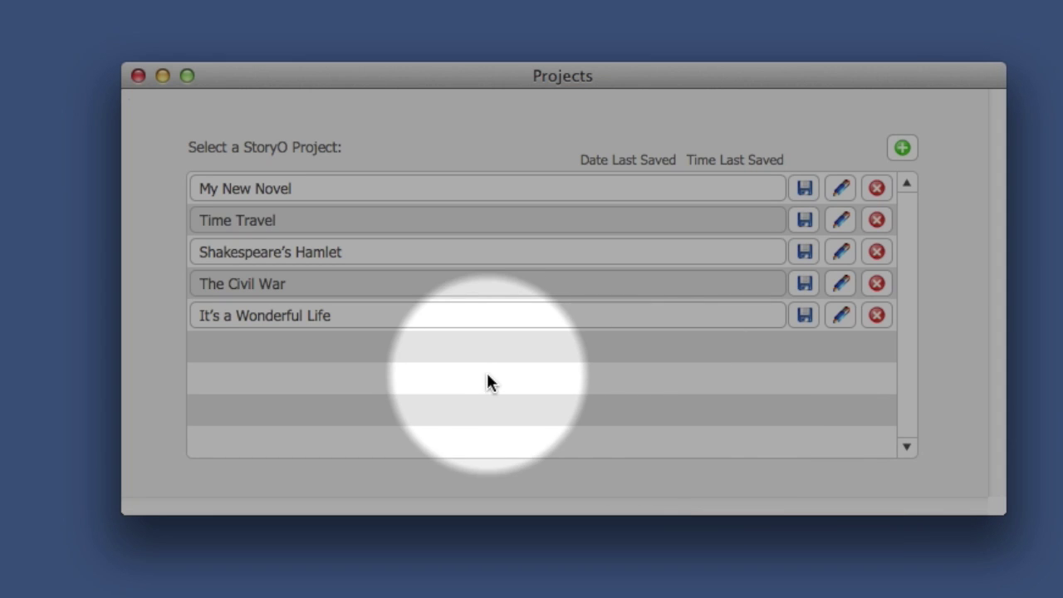
click(210, 226)
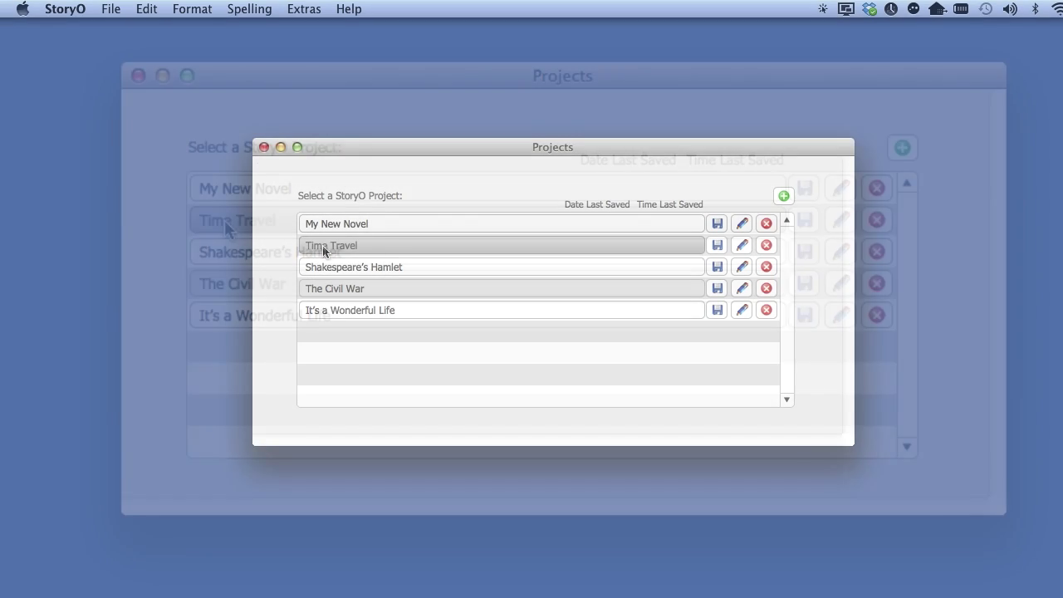
double_click(327, 246)
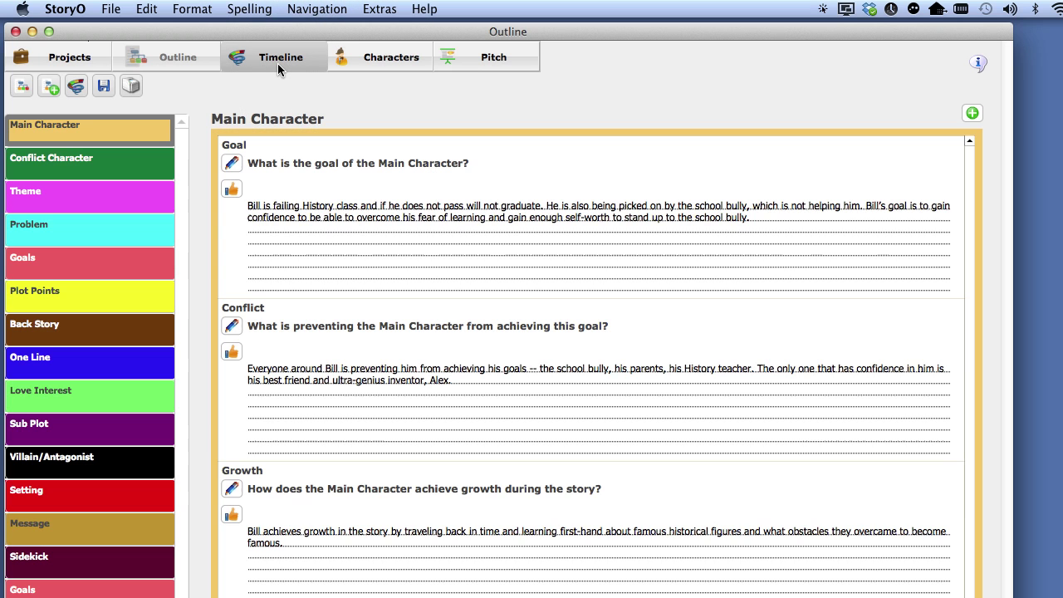
click(278, 65)
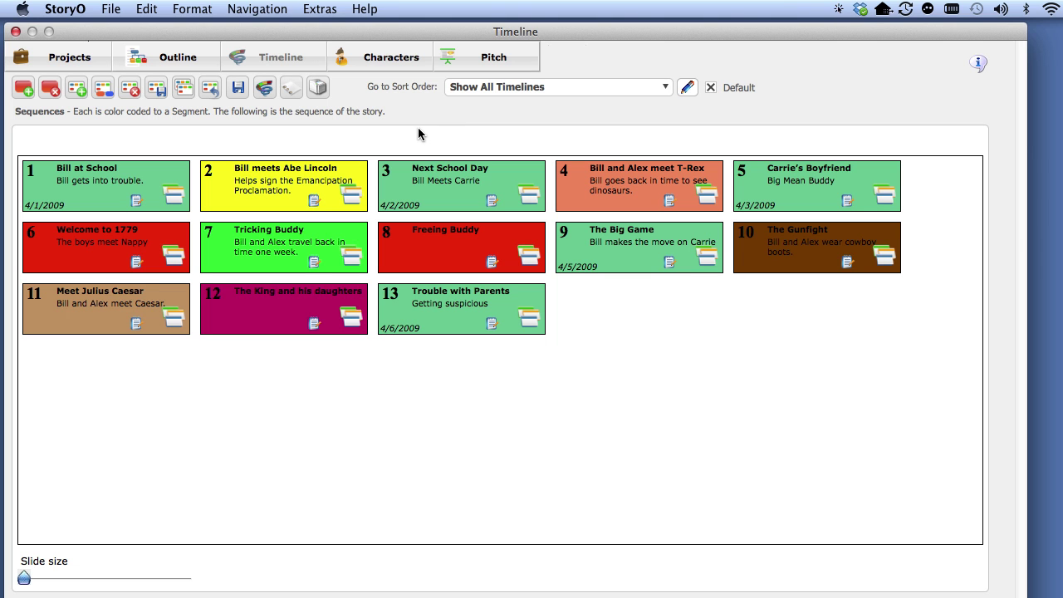
click(331, 8)
click(344, 71)
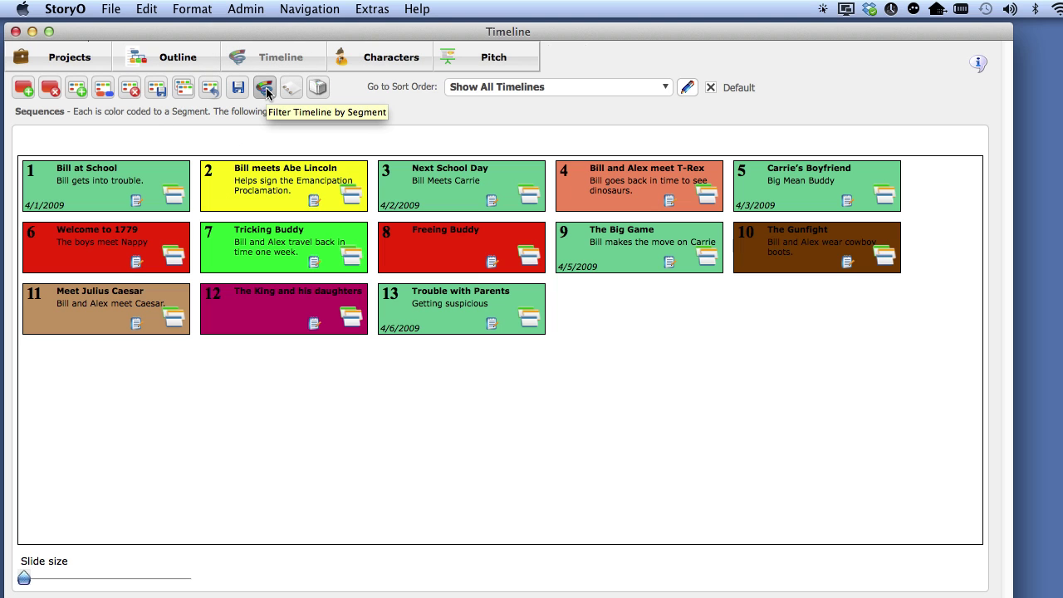
click(266, 89)
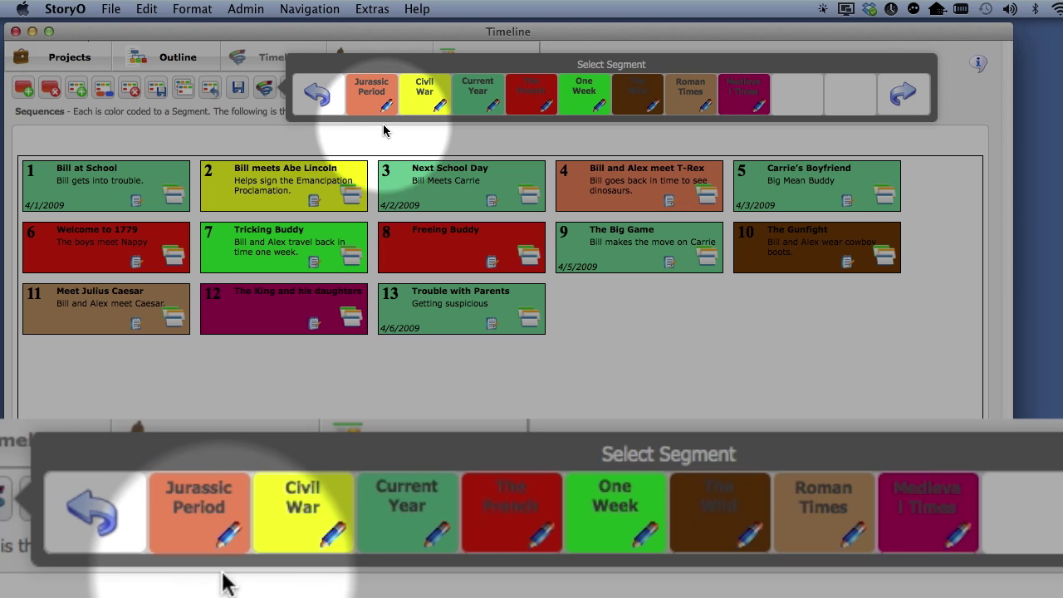
Toggle the Jurassic Period and Civil War segments off, then edit Jurassic Period's details
click(379, 105)
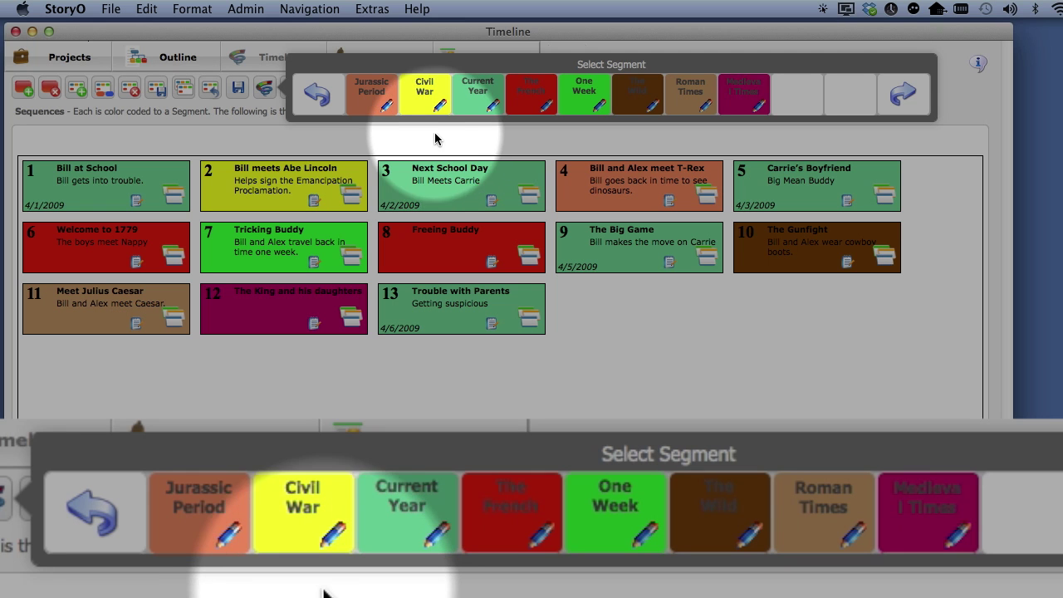
click(426, 116)
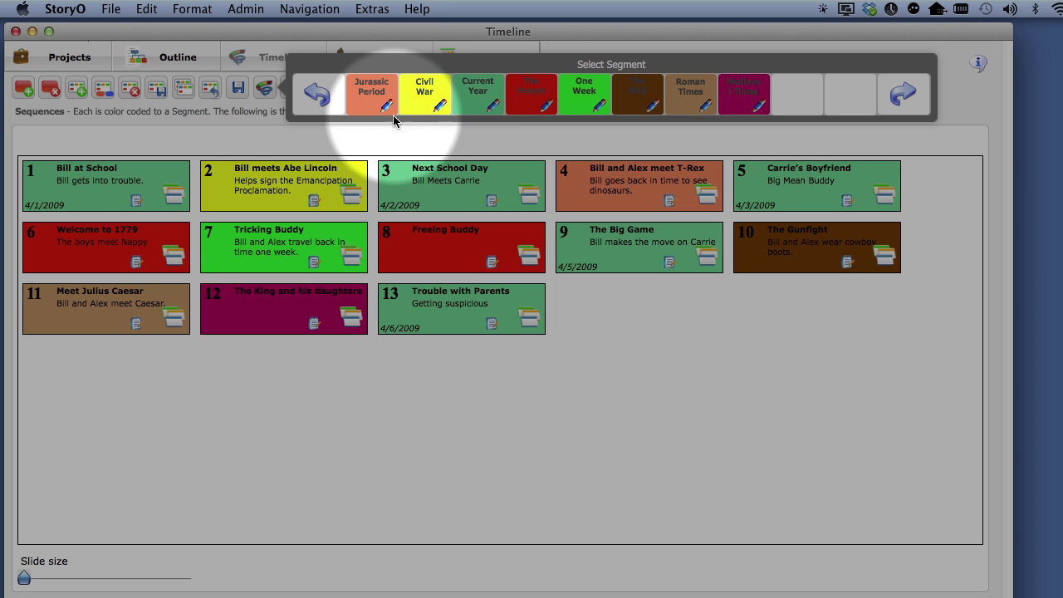
click(387, 109)
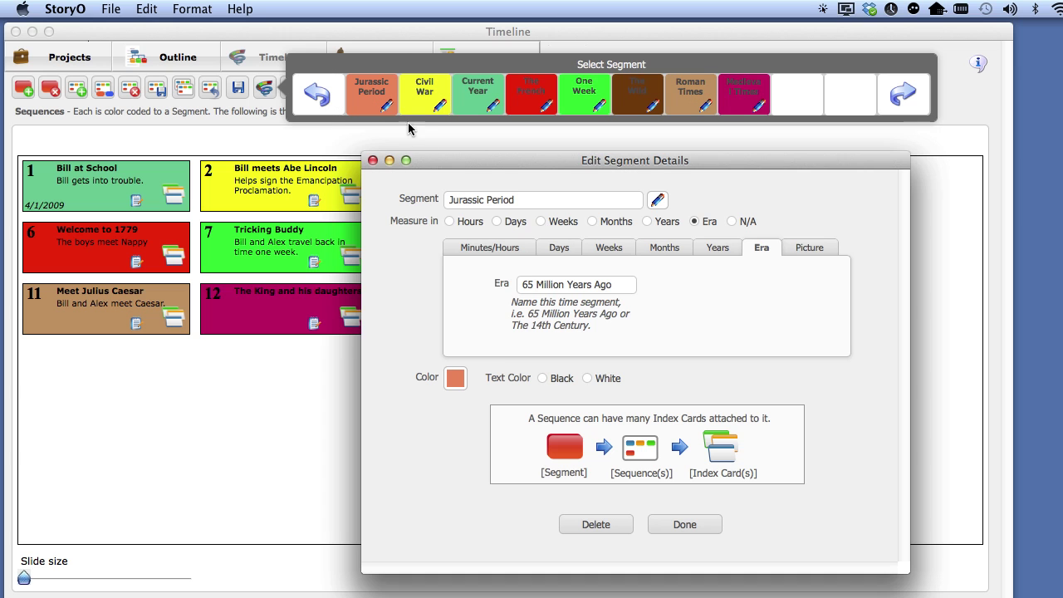
Review Jurassic Period's details (Era, 65 Million Years Ago) and its empty description
drag(382, 134, 356, 123)
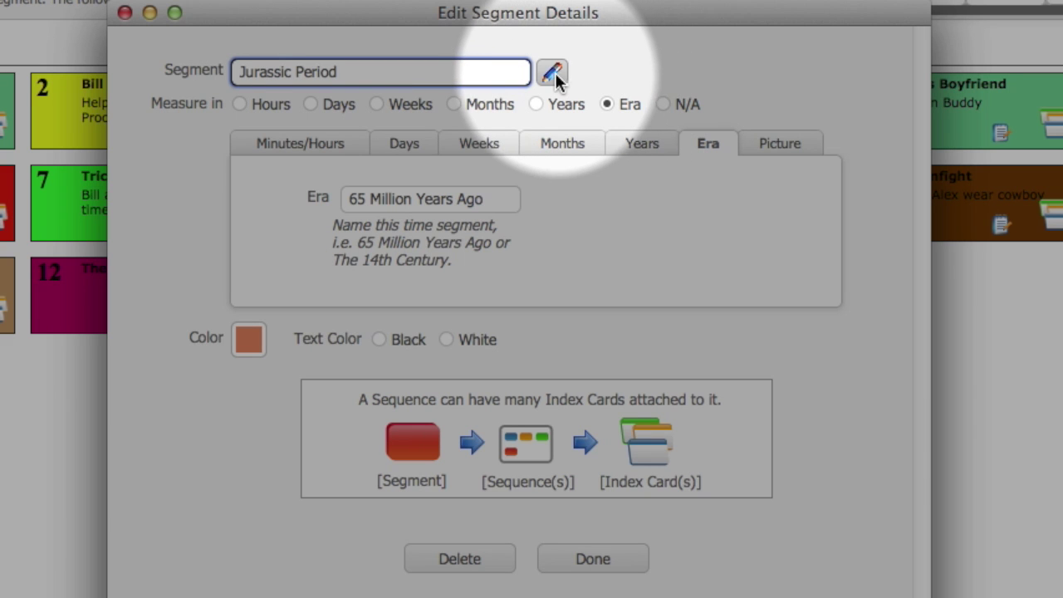
click(552, 73)
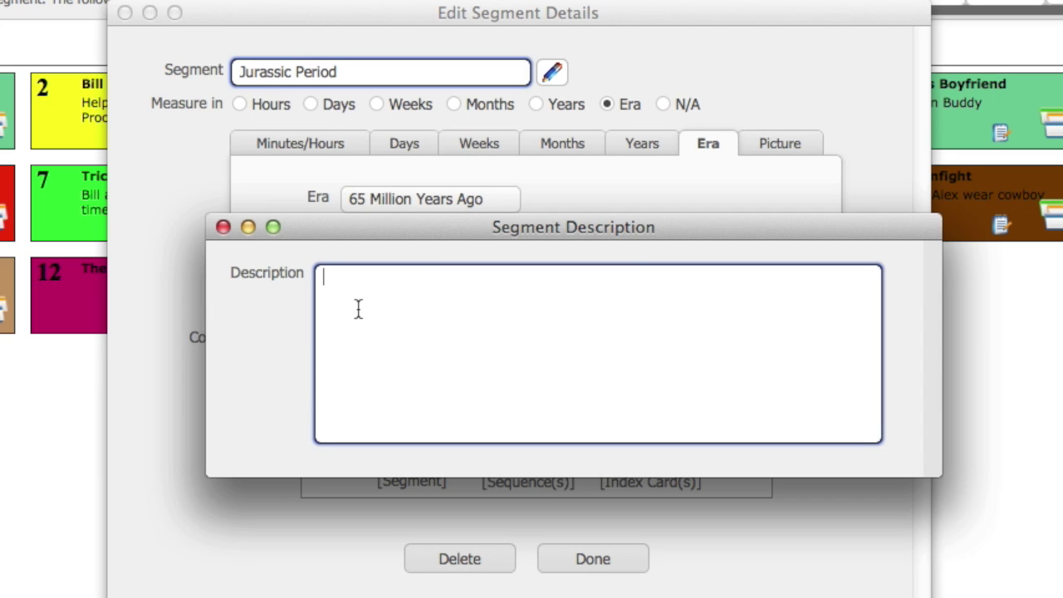
click(224, 227)
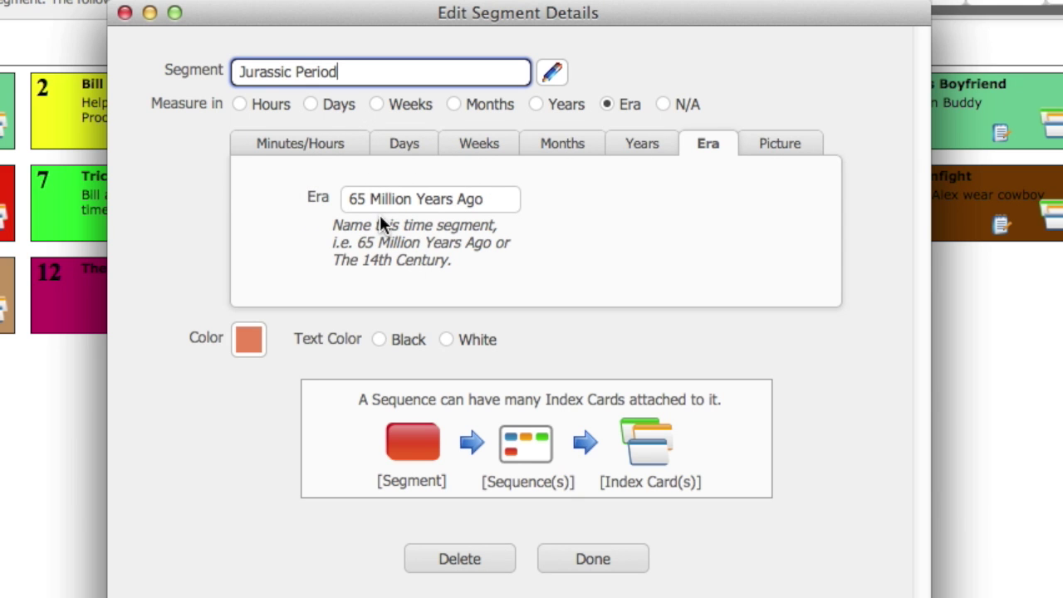
Close Jurassic Period's details and open the Civil War segment's details
click(125, 12)
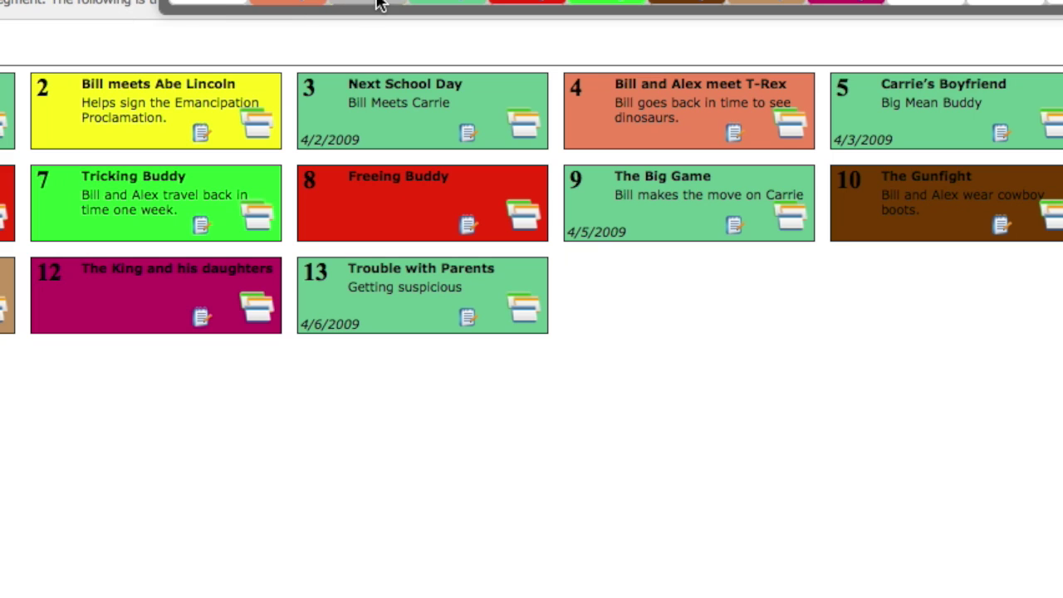
double_click(380, 5)
drag(476, 67, 384, 14)
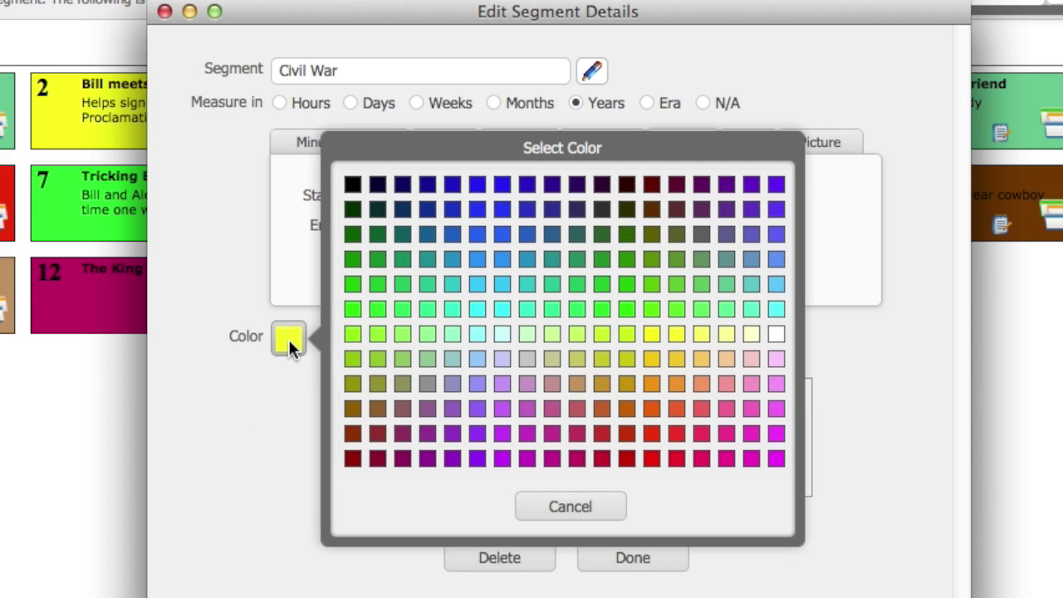
Make Civil War light blue across its sequences and cards, confirm, and close the segment picker
click(501, 286)
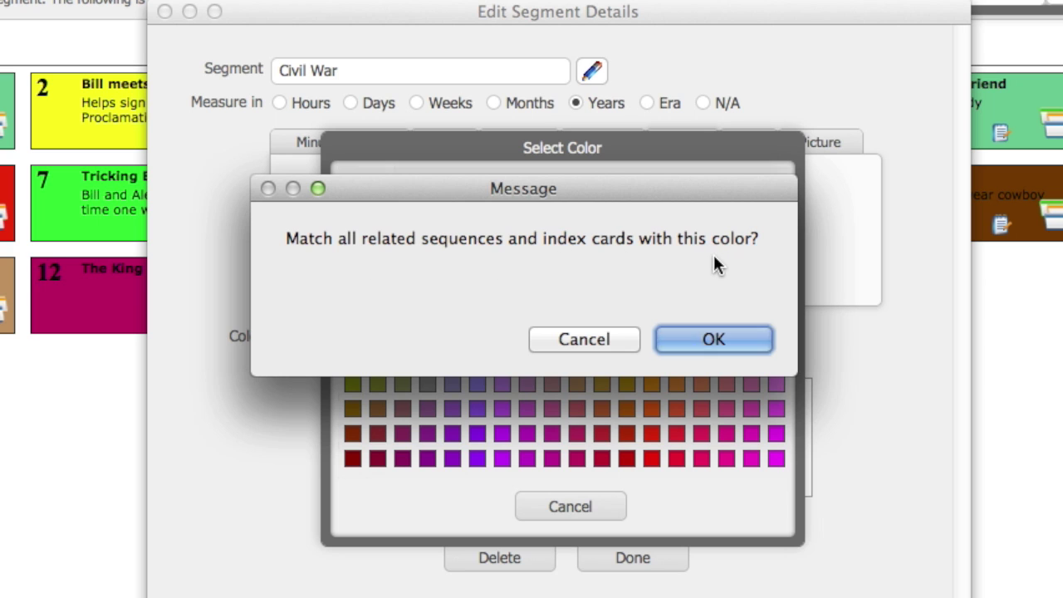
click(729, 342)
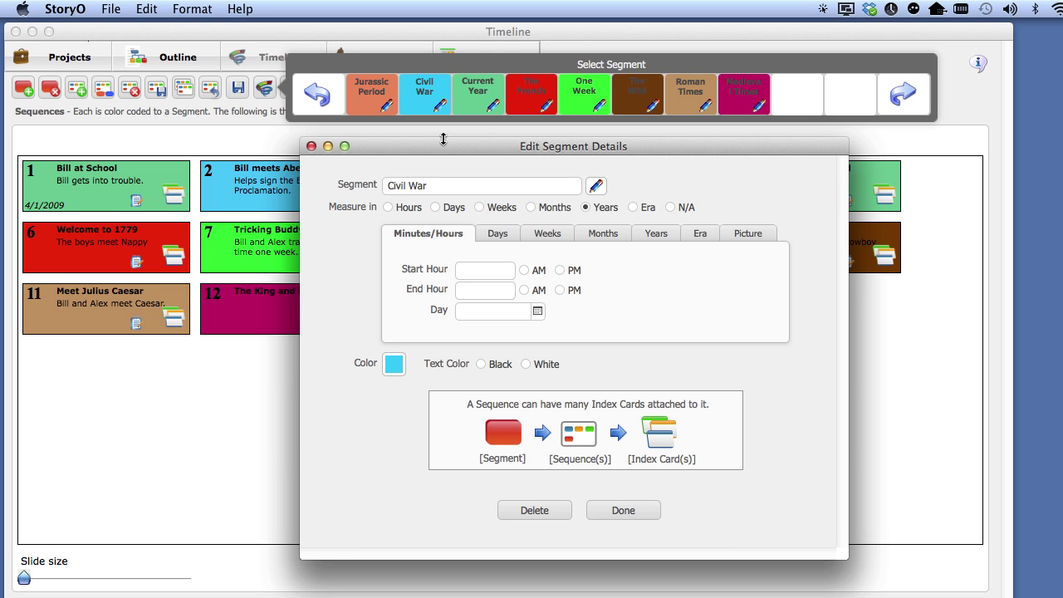
drag(445, 150, 427, 141)
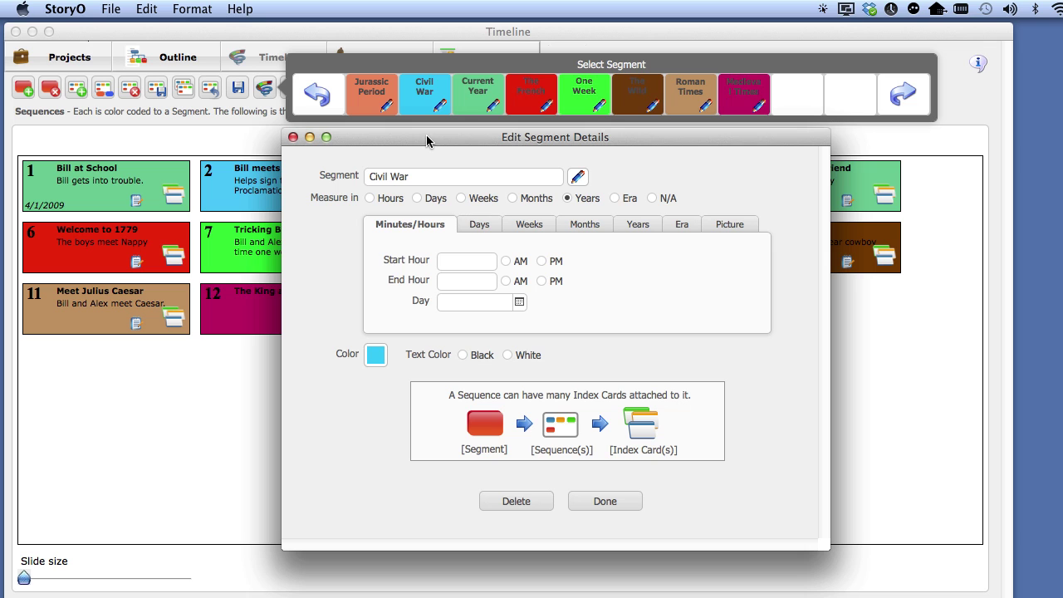
click(602, 503)
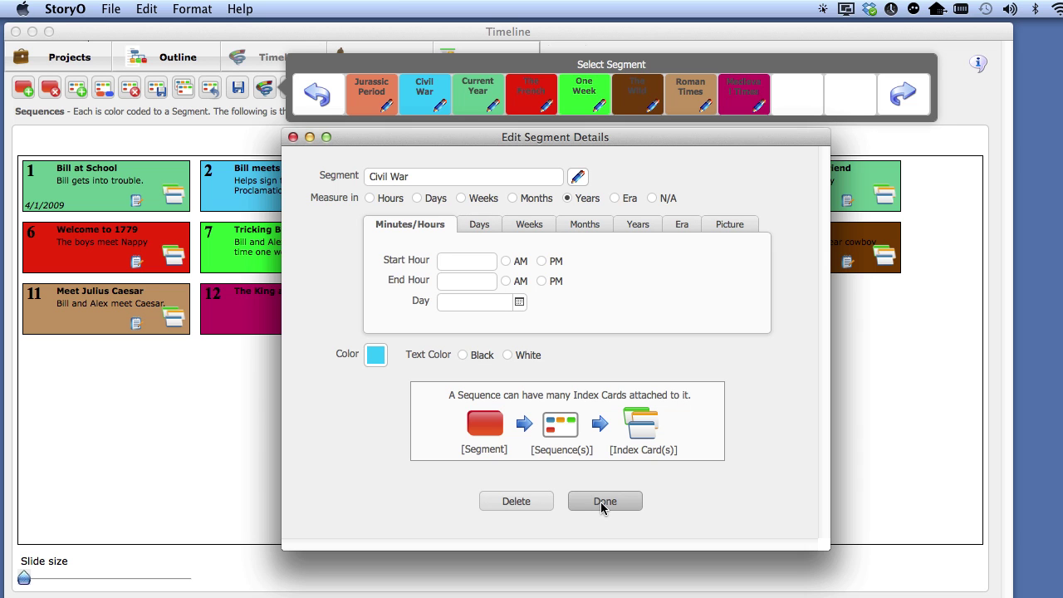
click(603, 504)
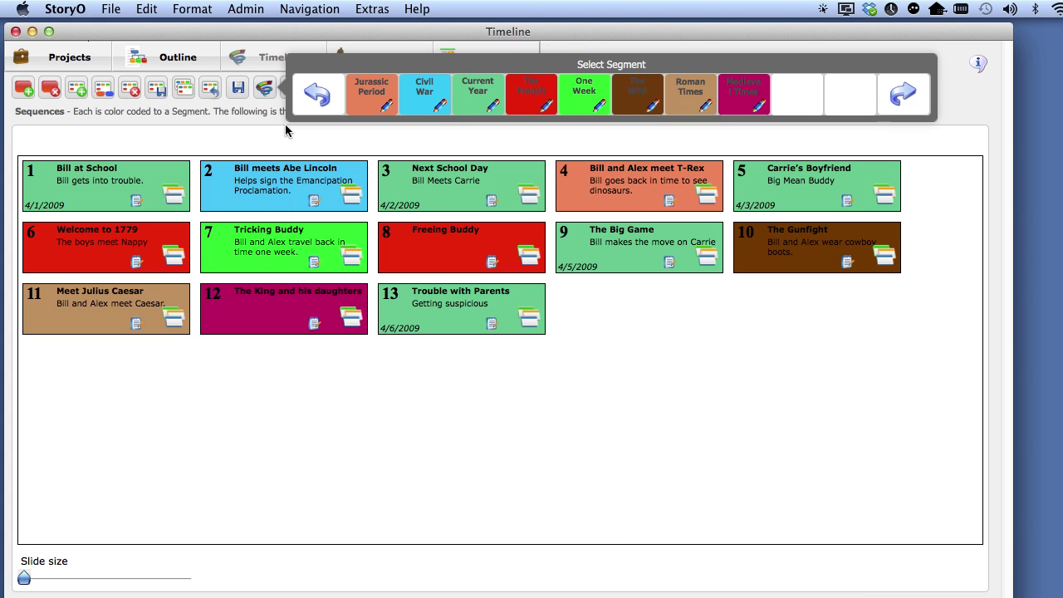
click(279, 139)
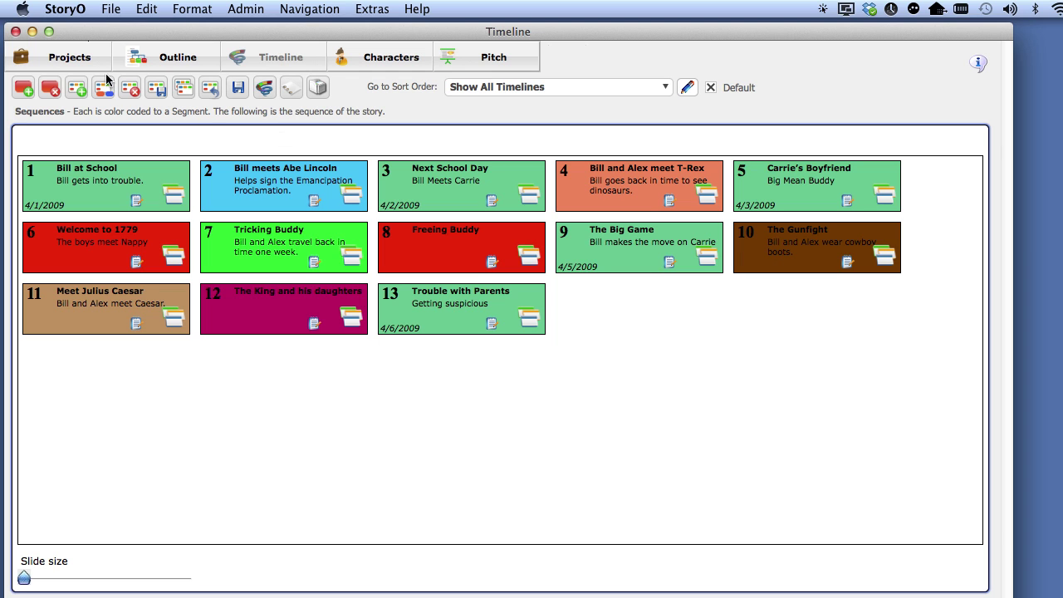
Open Shakespeare's Hamlet without saving the sort order and show its scene timeline
click(70, 58)
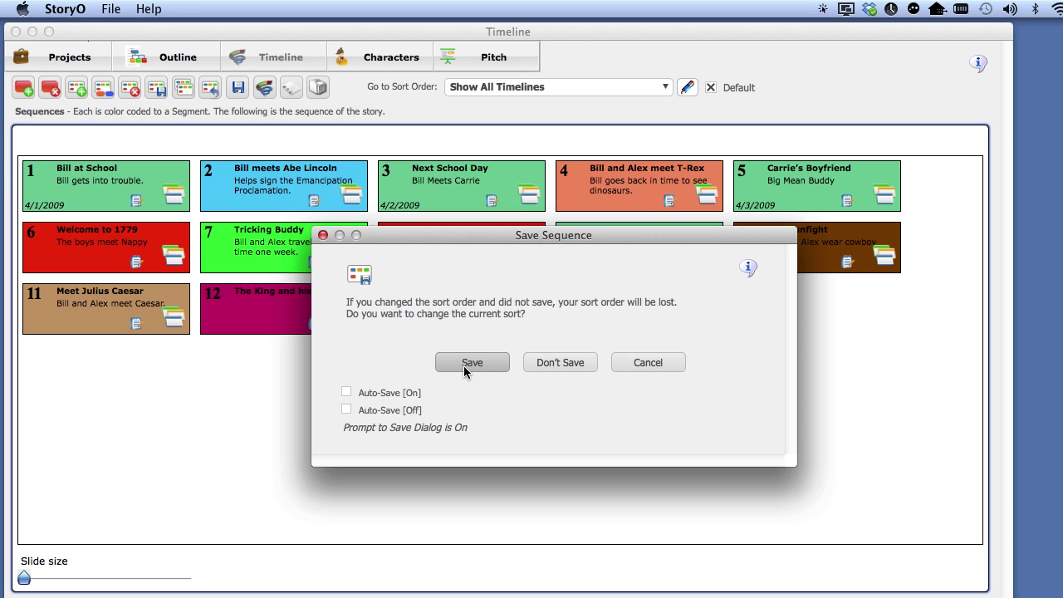
click(559, 363)
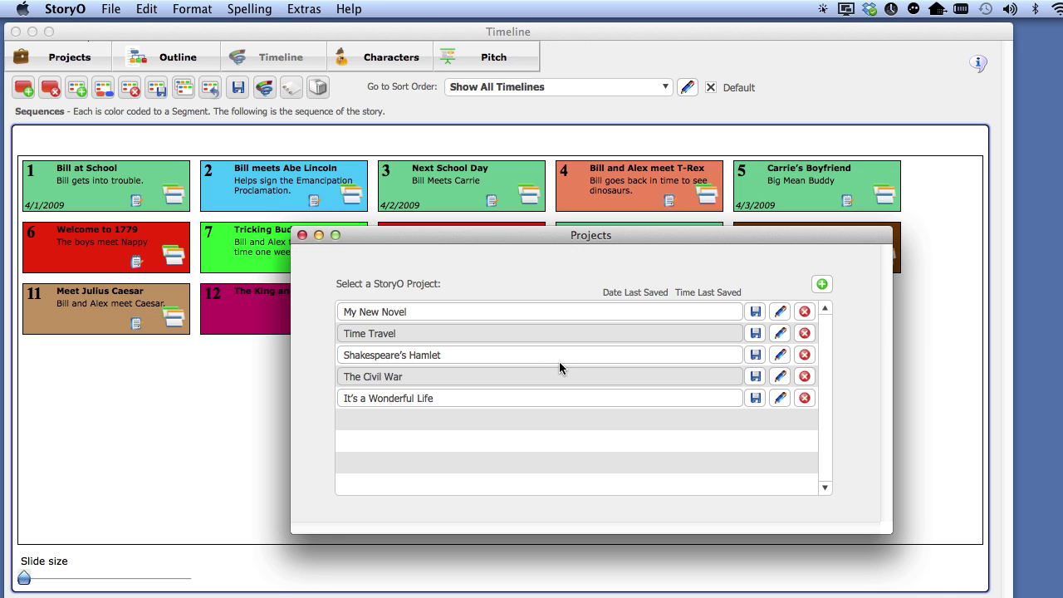
click(427, 353)
double_click(427, 352)
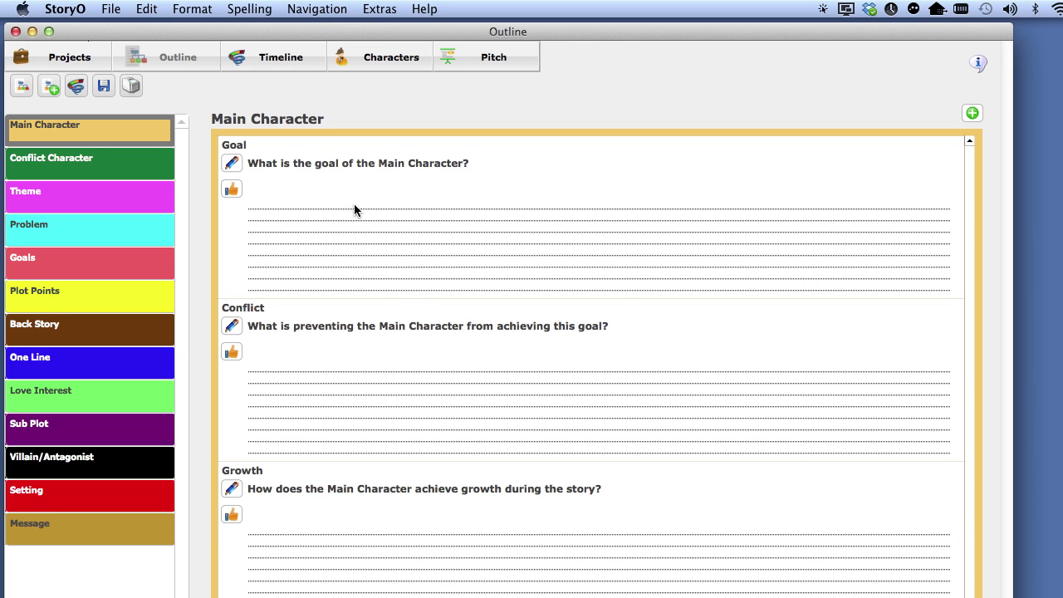
click(267, 59)
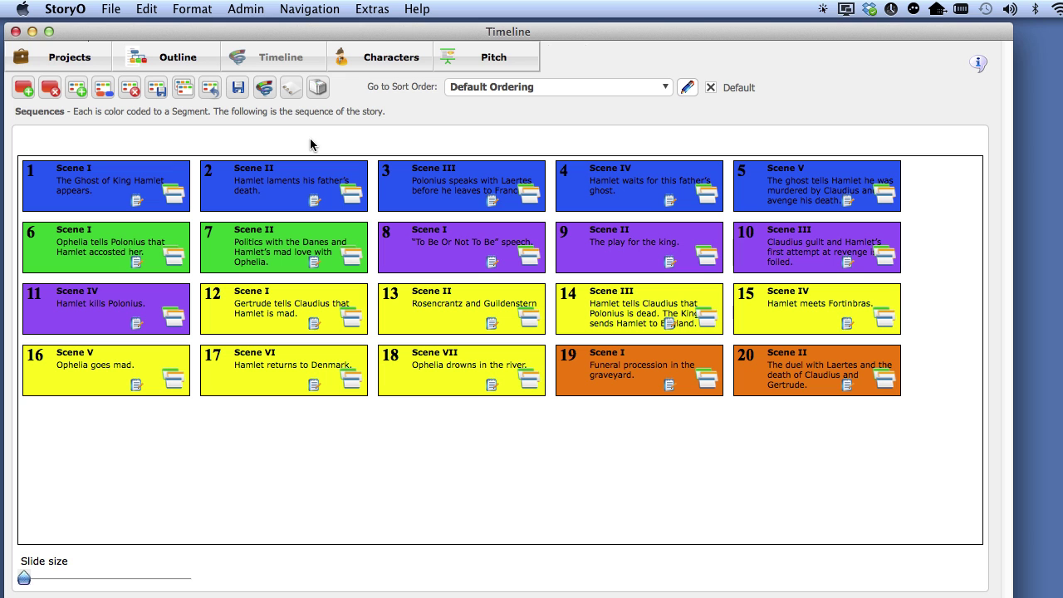
List the Hamlet story's act segments, Act One through Act Five
click(264, 86)
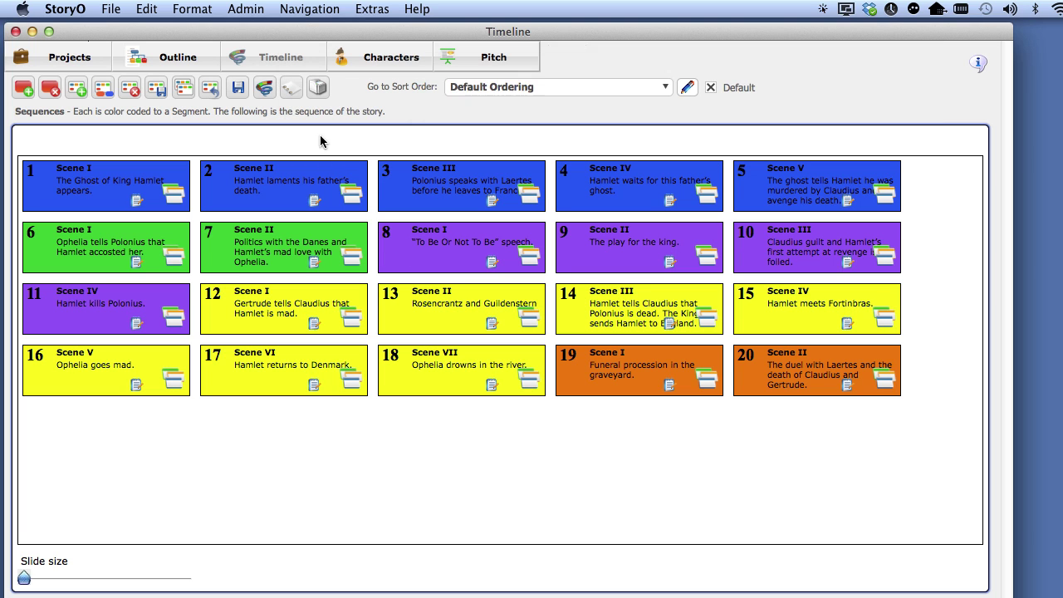
Open The Civil War project without saving, show its timeline and list segments 1861–1865
click(67, 65)
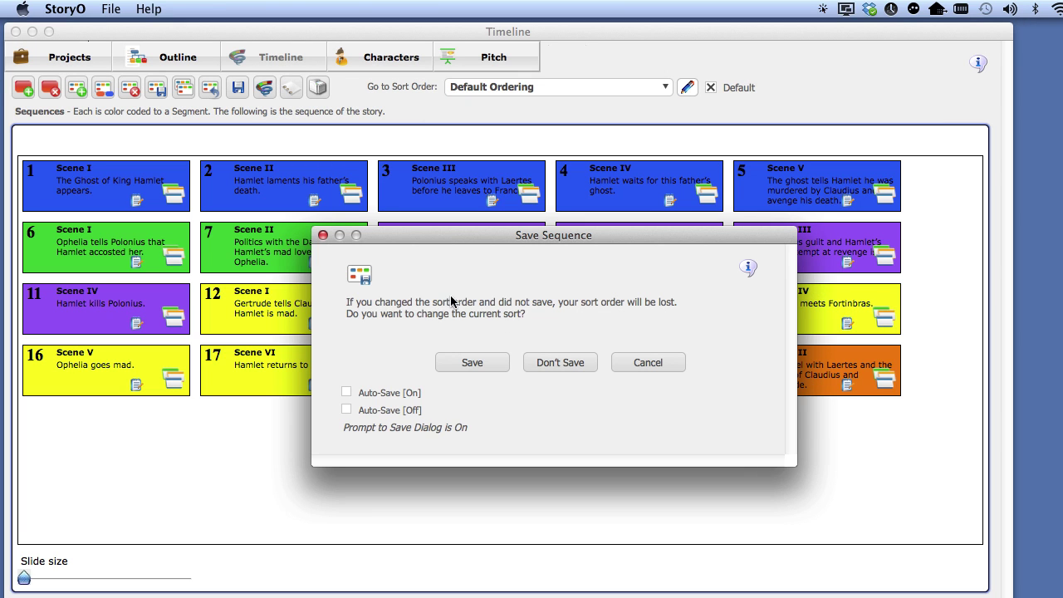
click(536, 356)
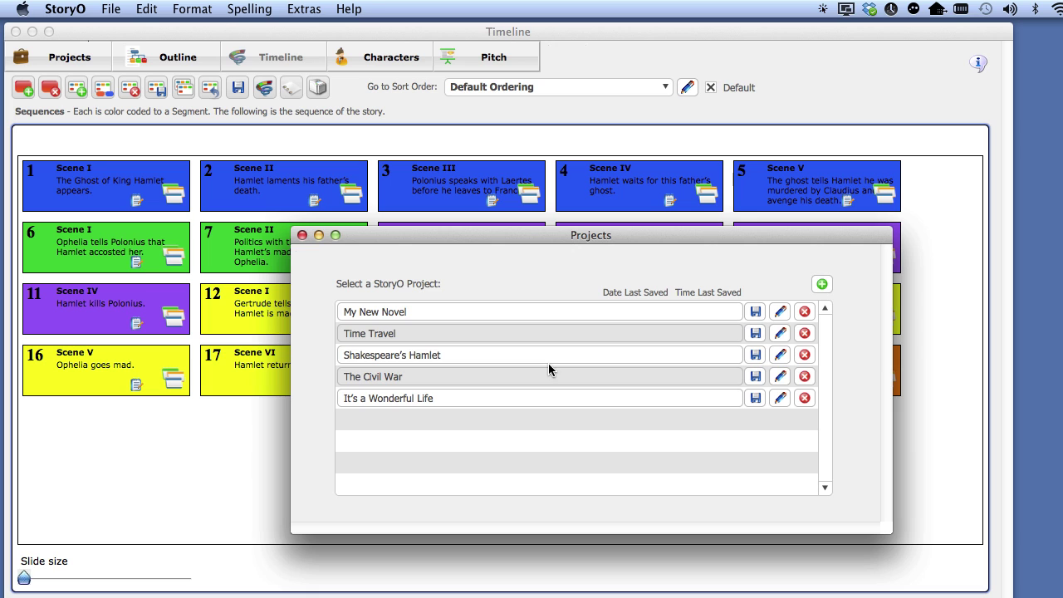
double_click(432, 378)
click(278, 59)
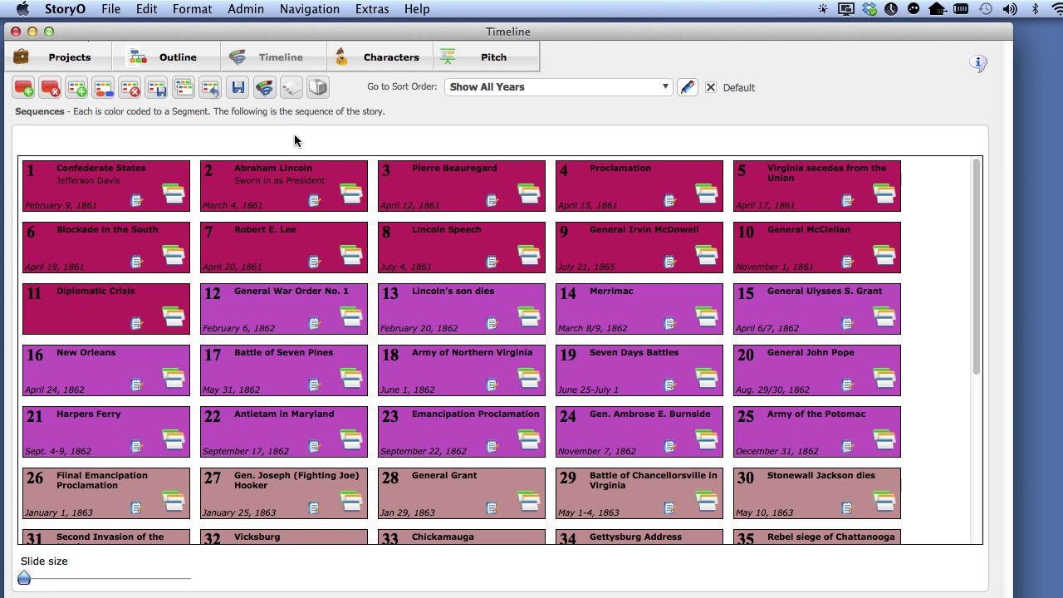
click(266, 89)
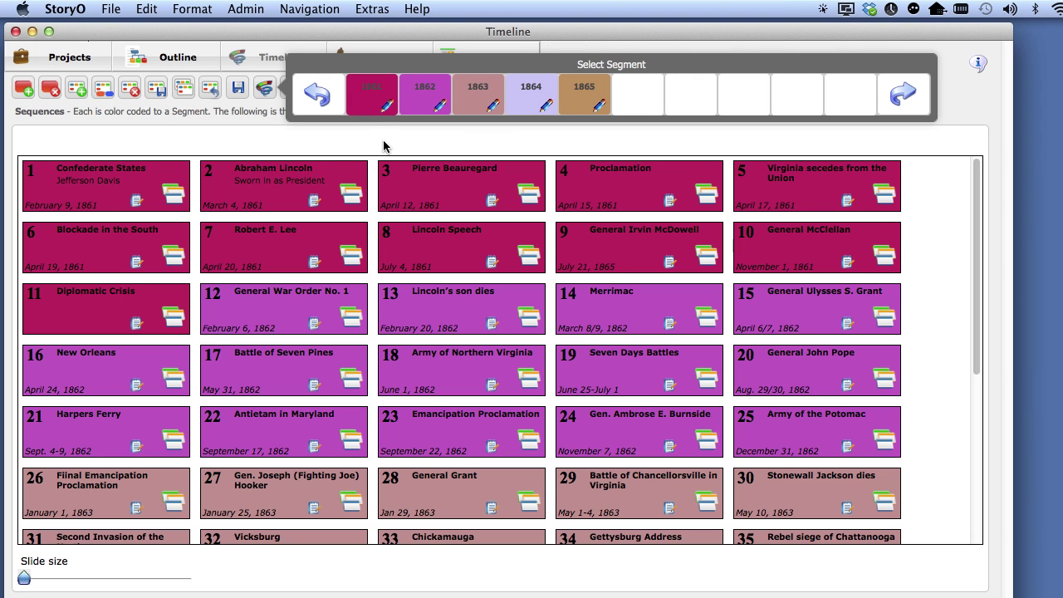
Filter the timeline to 1861, then 1862, then return to the Show All Years sort order
click(369, 103)
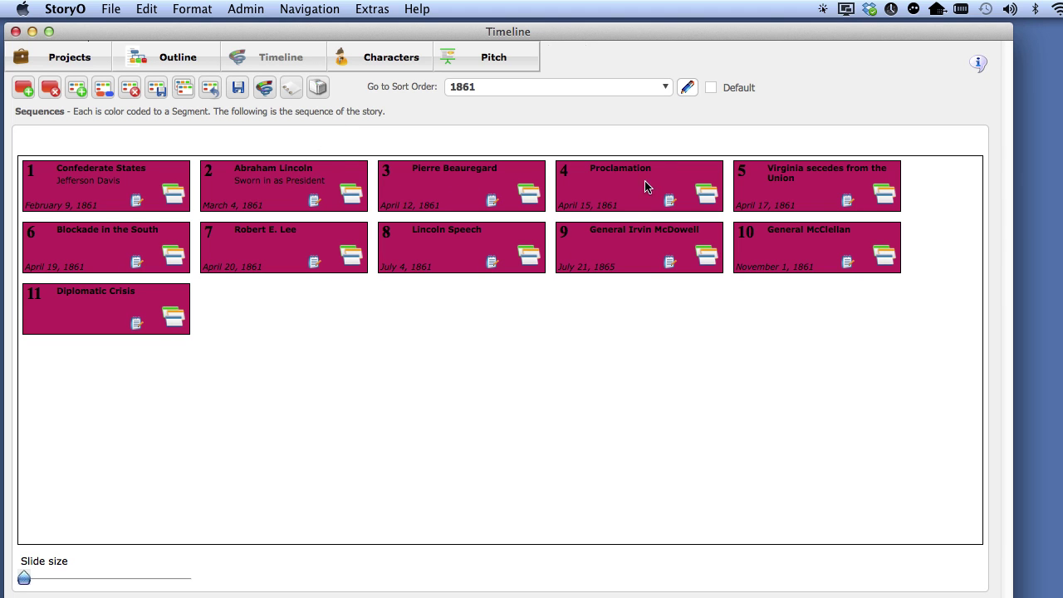
click(265, 86)
click(423, 98)
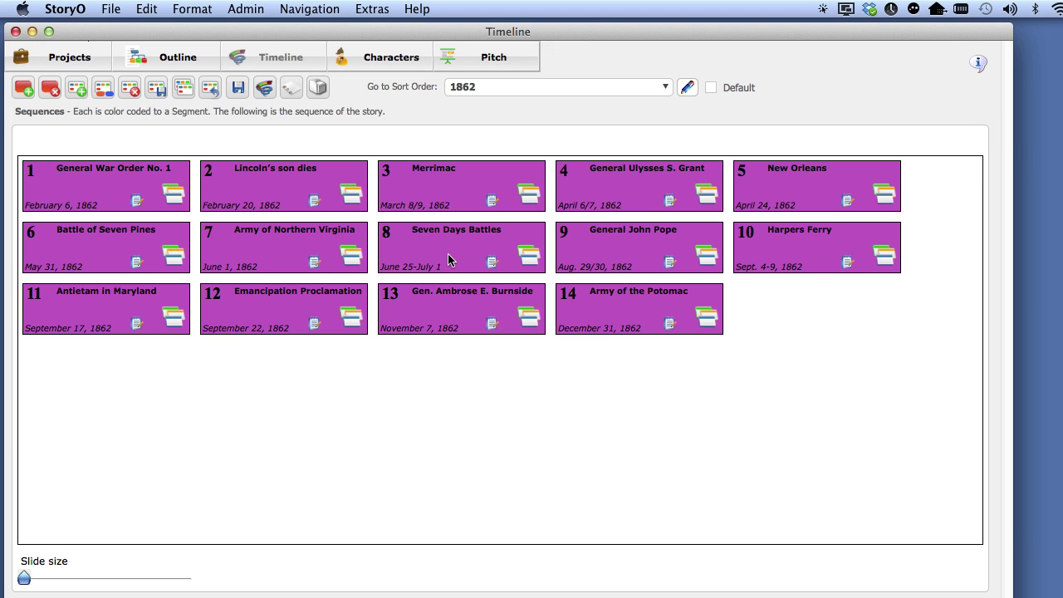
click(521, 94)
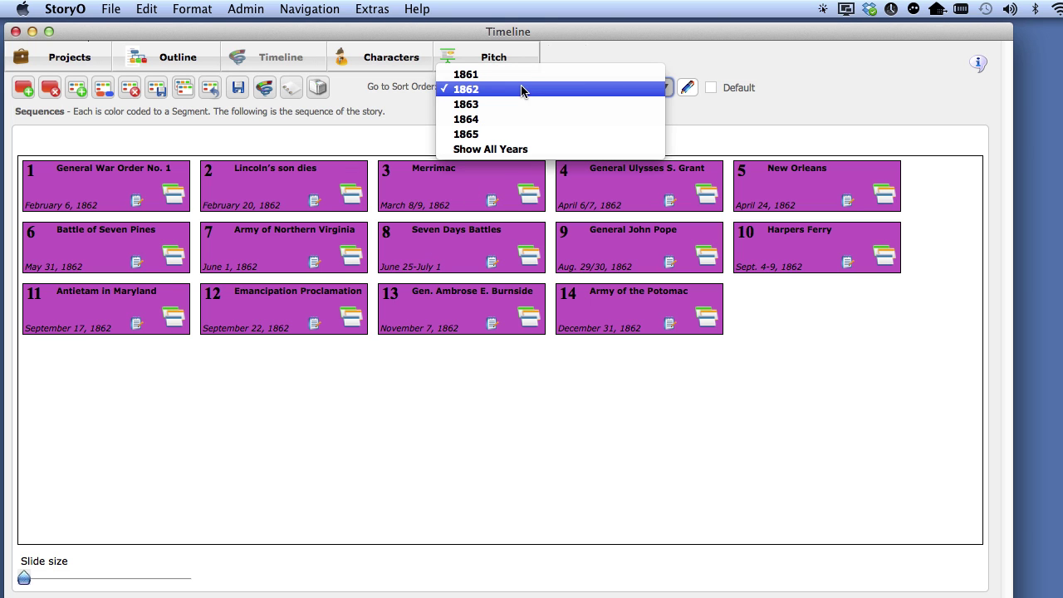
click(621, 149)
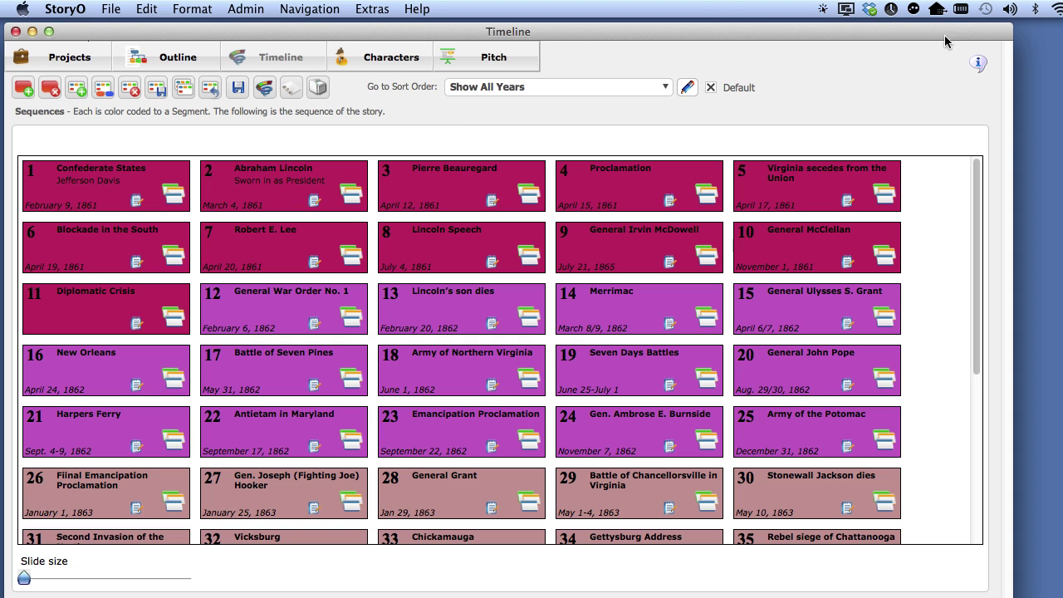
Open the About Timelines dialog from the blue info icon at top right
click(980, 64)
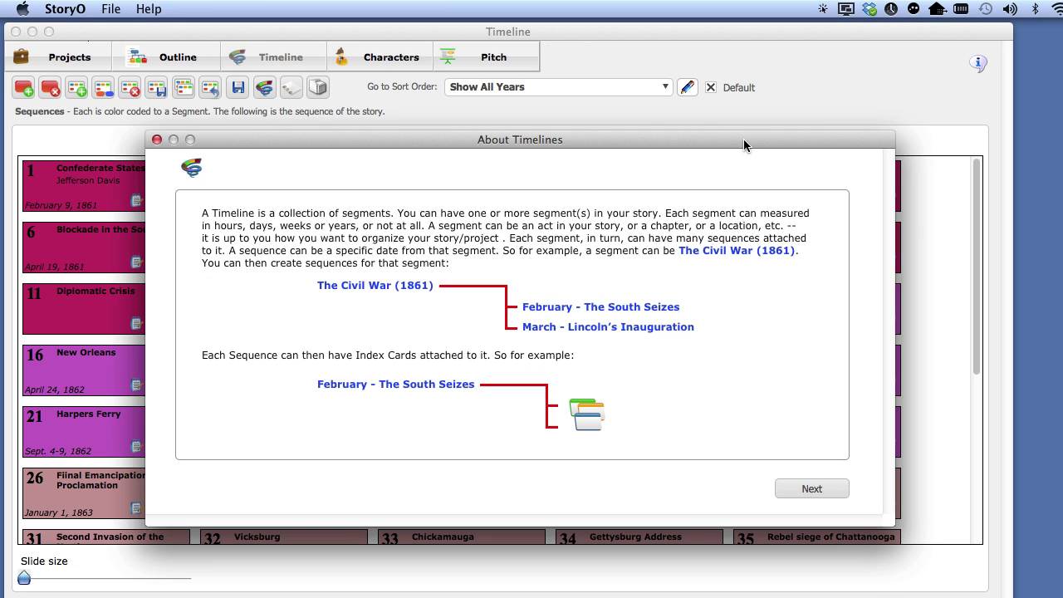